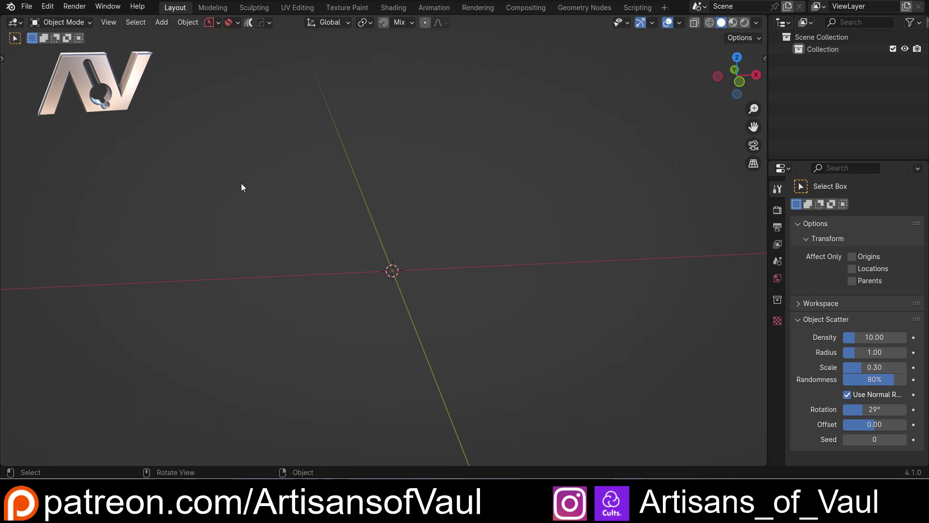
Drag GenericBanner from the Examples folder into the scene and import it as an STL.
left_click(24, 6)
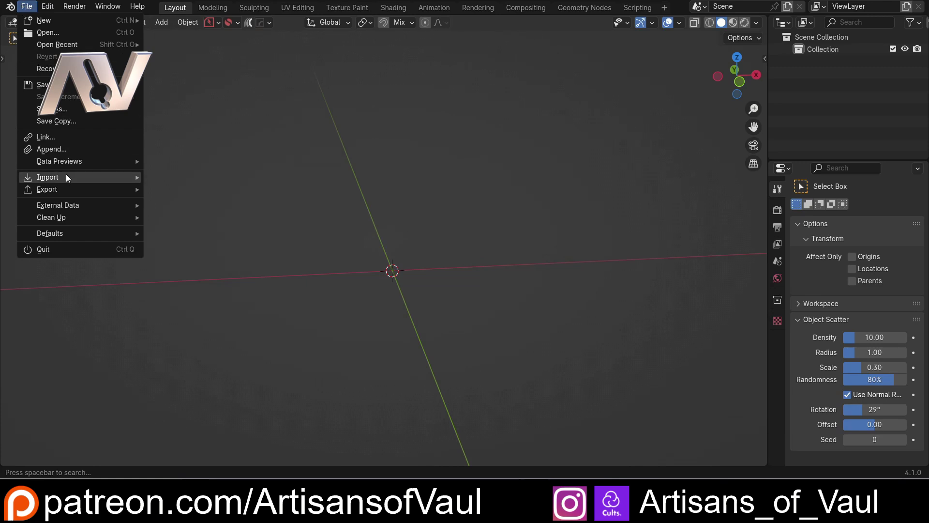
mouse_move(89, 178)
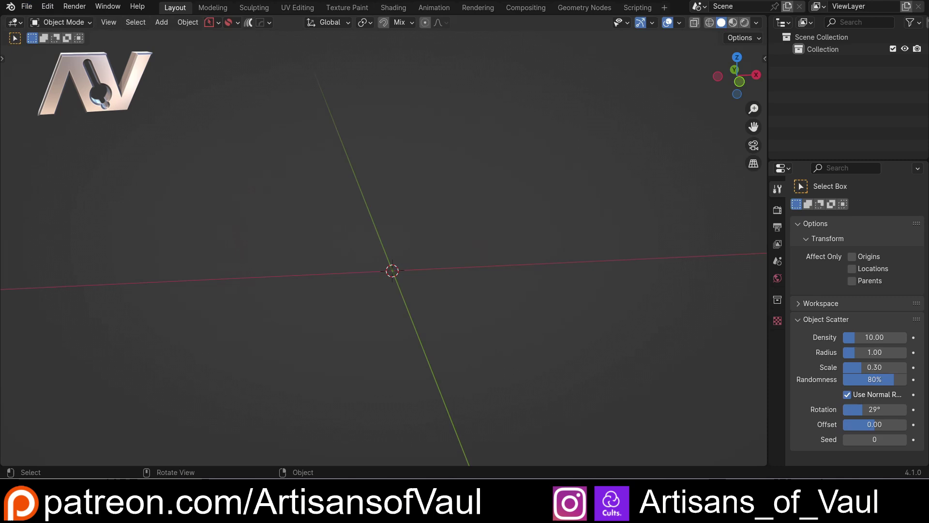
left_click(479, 513)
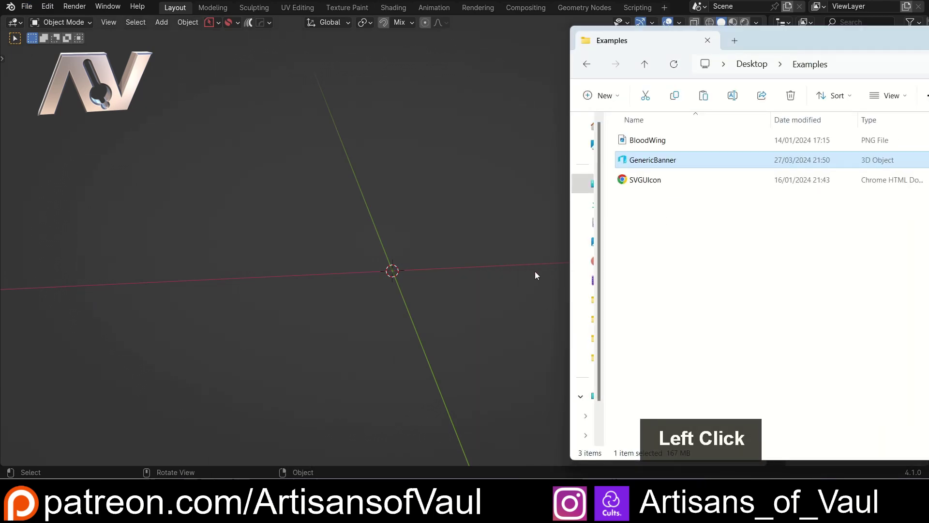
left_click_drag(660, 158, 450, 220)
left_click_drag(398, 247, 398, 247)
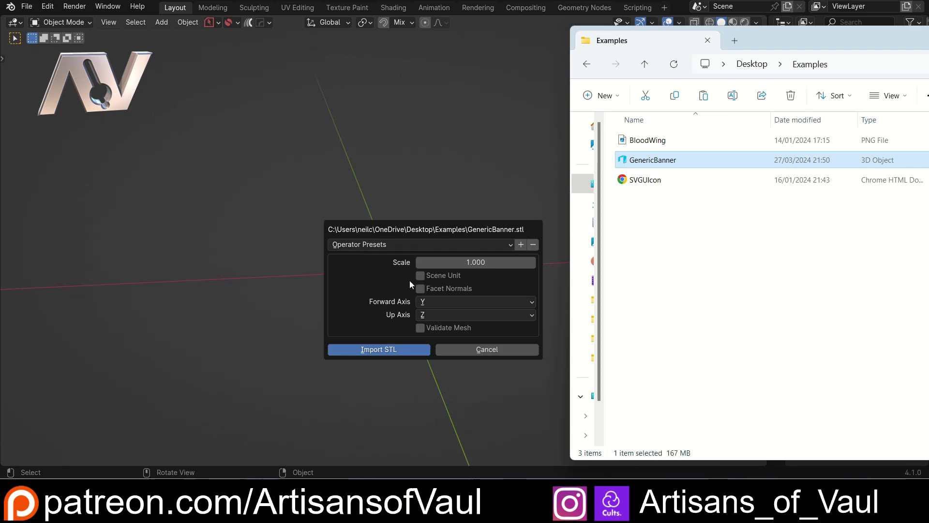
left_click(409, 350)
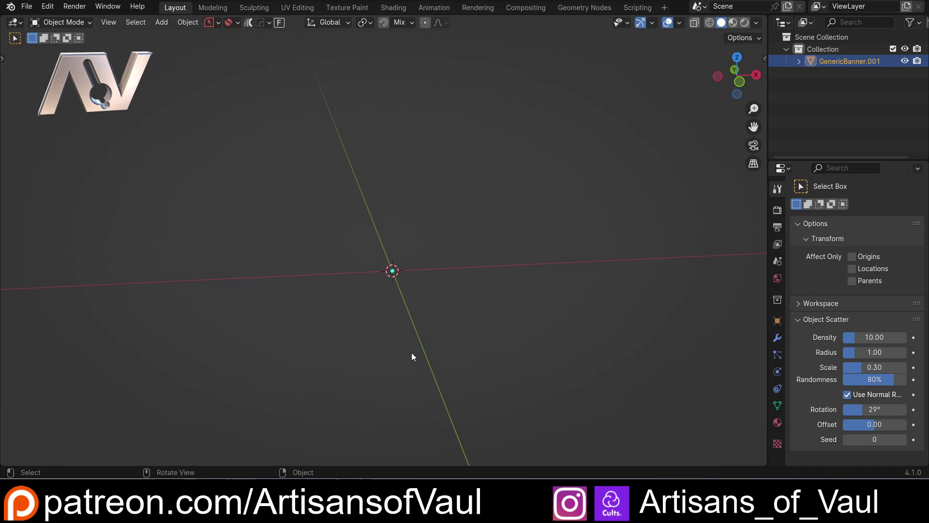
Frame and inspect the imported GenericBanner, then delete it.
key("KP_Decimal")
scroll(445, 286, "down", 3)
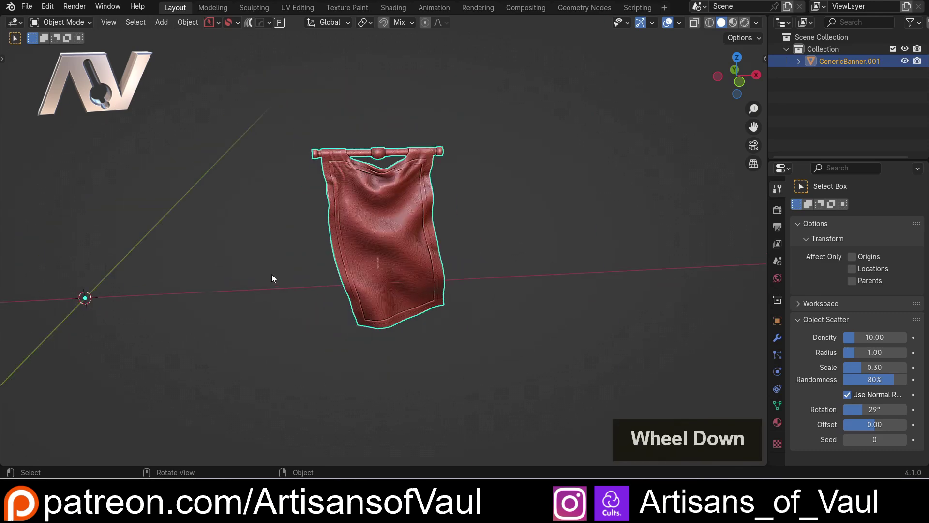
middle_click_drag(271, 274, 327, 257)
scroll(290, 261, "up", 2)
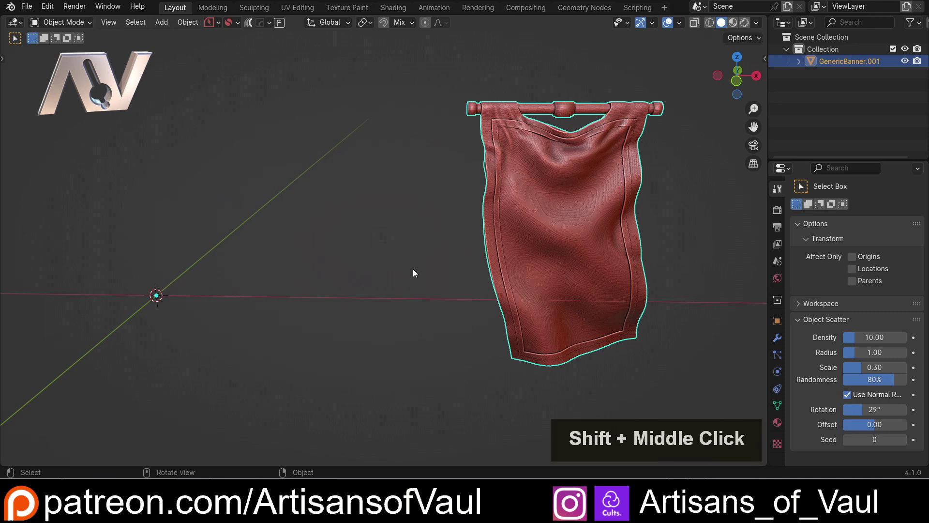
left_click(559, 242)
key("Delete")
In front orthographic view, drop the BloodWing image into the scene as an image empty.
middle_click_drag(154, 193, 376, 197, "shift")
scroll(332, 179, "up", 3)
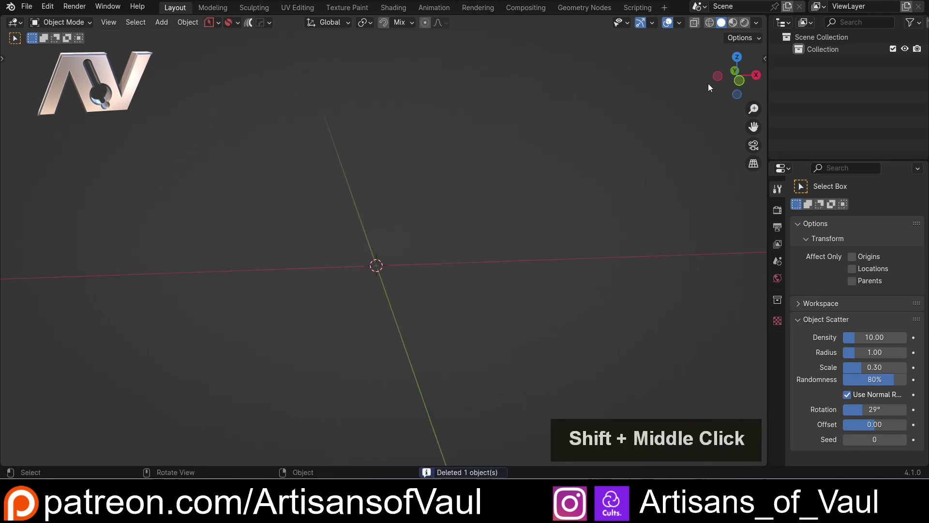
left_click(741, 81)
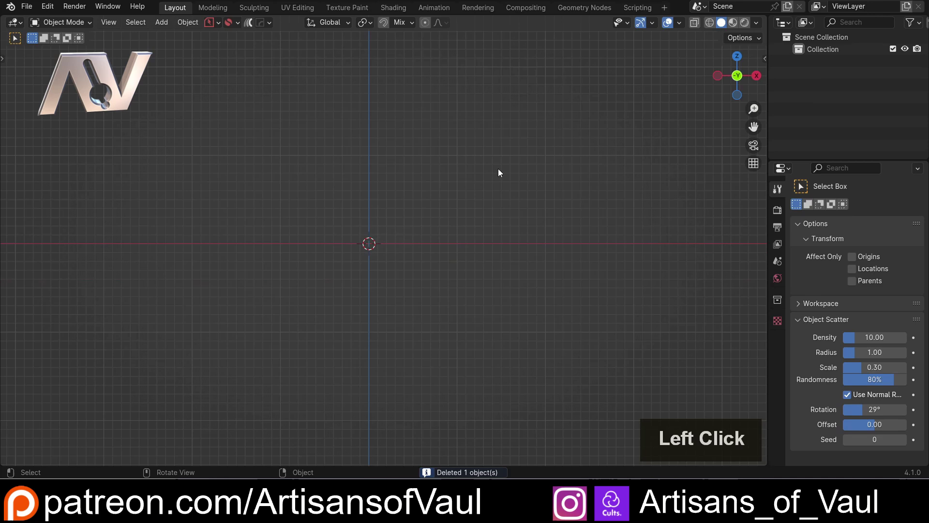
scroll(414, 177, "up", 1)
middle_click_drag(414, 177, 451, 225, "shift")
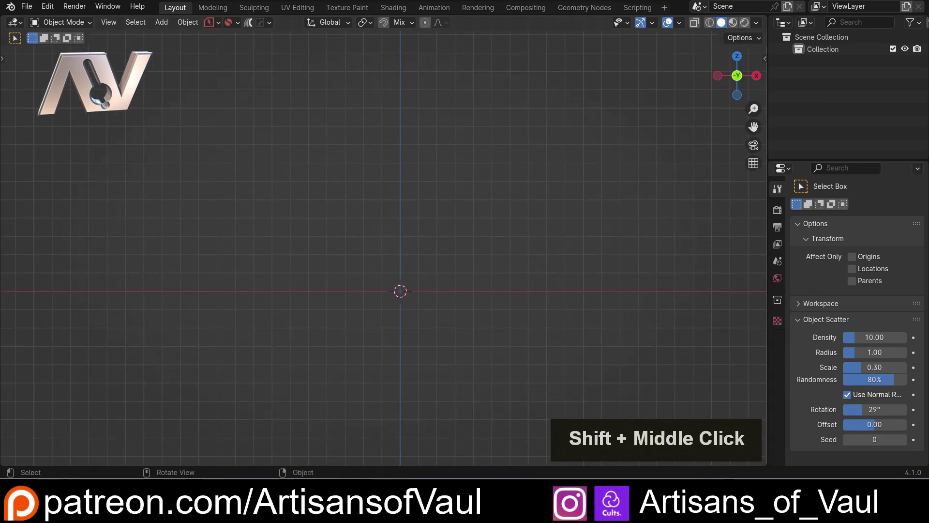
left_click(474, 252)
left_click(651, 228)
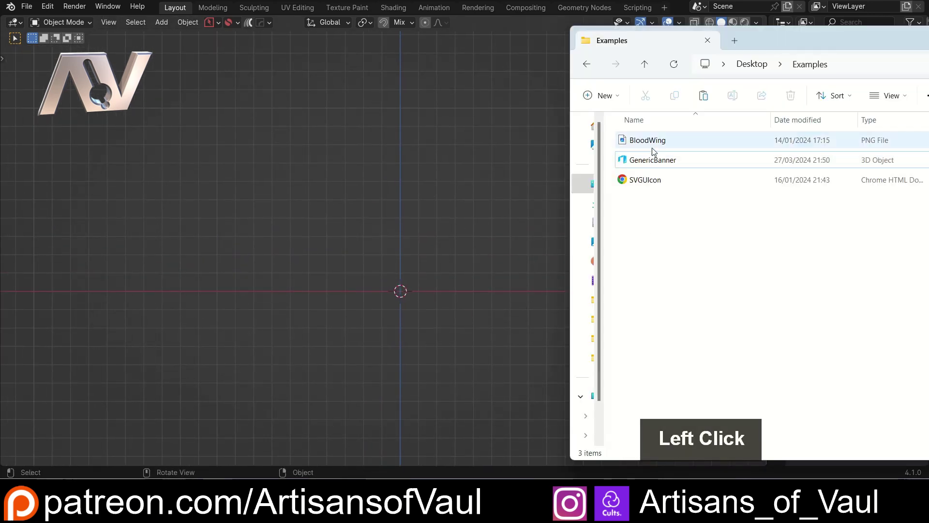
left_click_drag(657, 146, 400, 225)
left_click(488, 185)
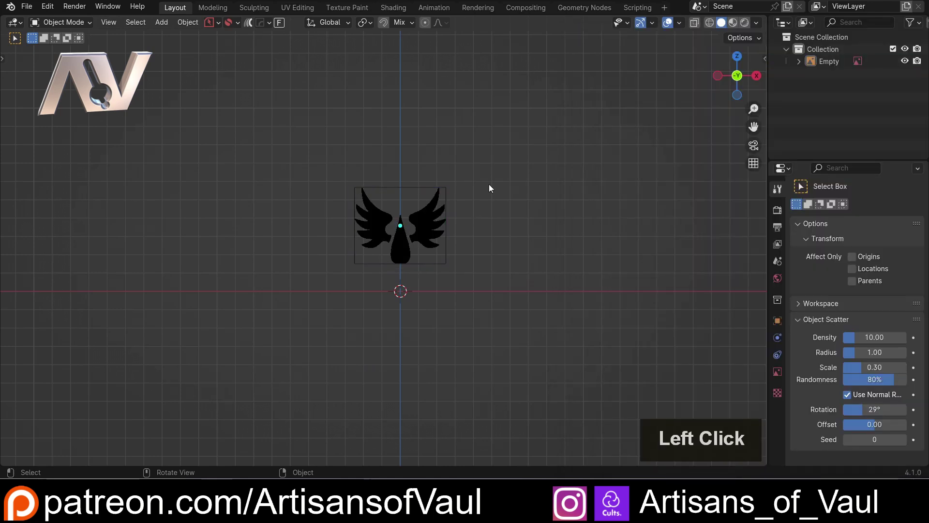
Inspect the BloodWing image empty edge-on, toggle its visibility, and delete it.
left_click(427, 225)
middle_click_drag(495, 217, 416, 221)
scroll(315, 239, "up", 2)
left_click(905, 61)
left_click(904, 61)
left_click(419, 228)
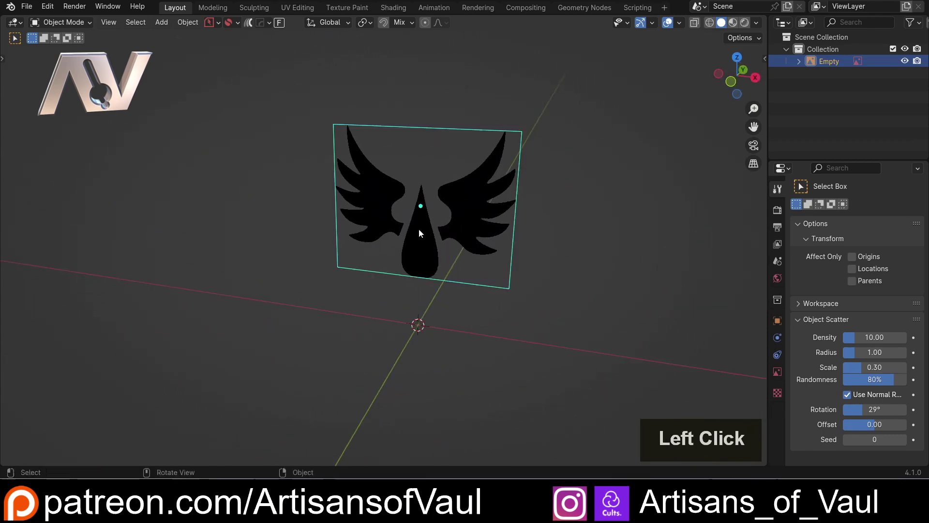
key("Delete")
Add BloodWing.png to the front view as a background image.
left_click(733, 97)
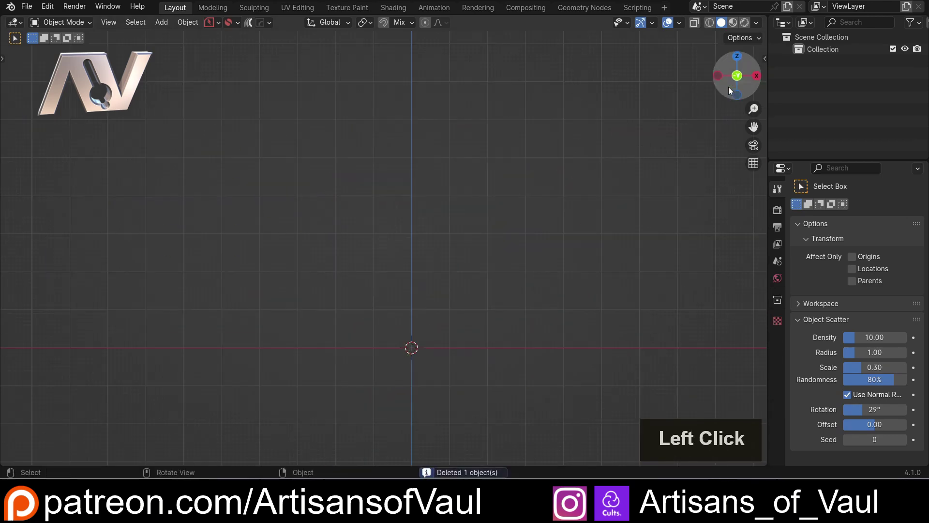
middle_click_drag(728, 86, 433, 169)
scroll(484, 131, "up", 2)
key("shift+a")
mouse_move(427, 192)
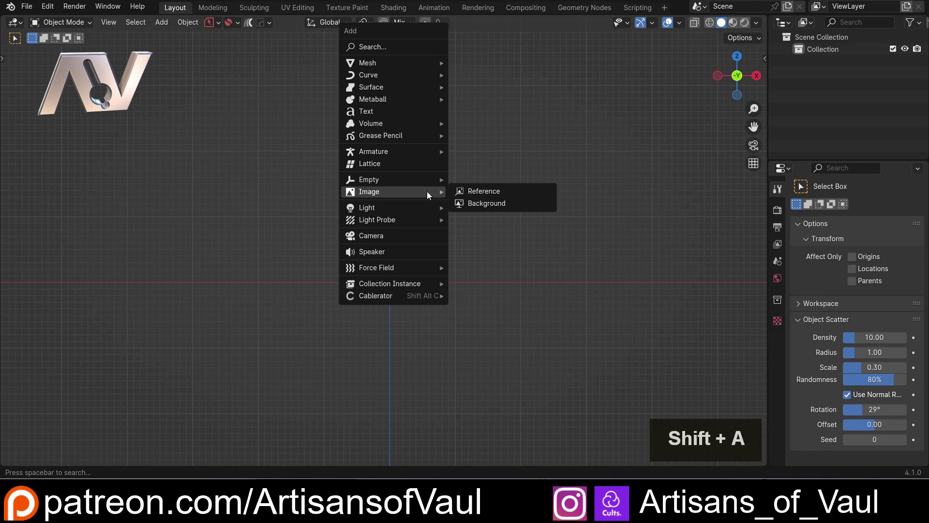
left_click(493, 204)
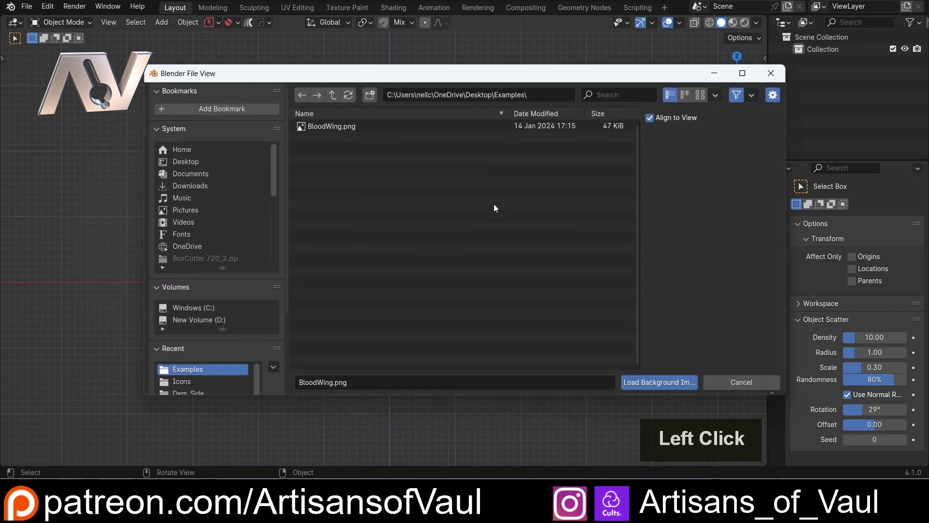
left_click(336, 127)
left_click(660, 382)
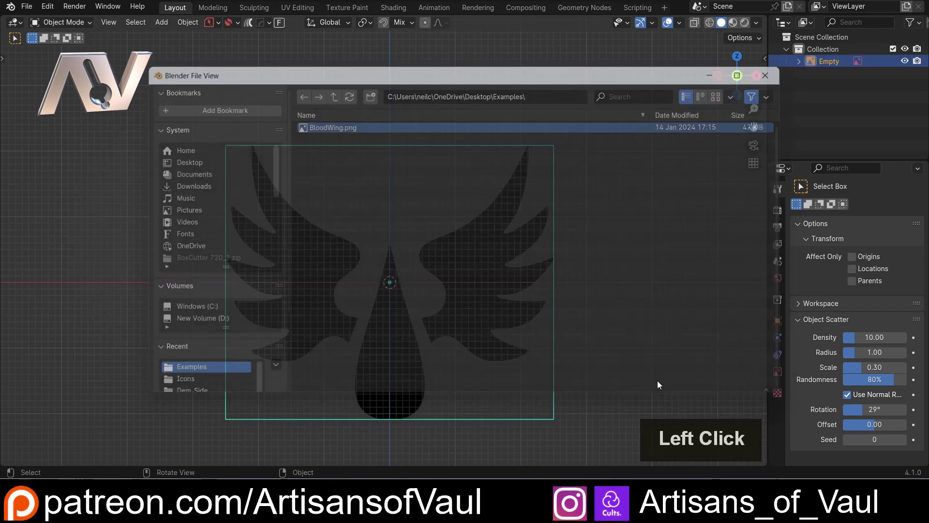
Inspect the background image in perspective and front view, then delete the Empty.
middle_click_drag(627, 209, 535, 239)
scroll(508, 237, "down", 1)
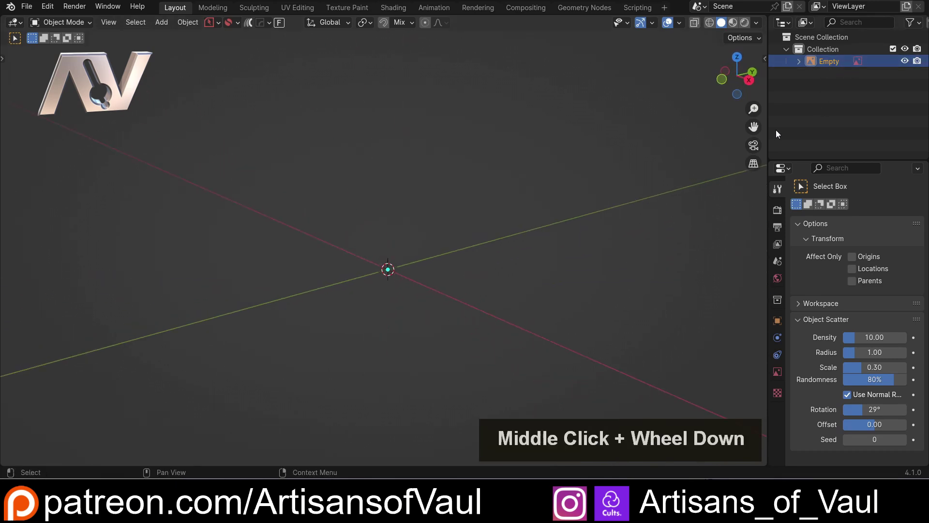
left_click(720, 80)
left_click(595, 195)
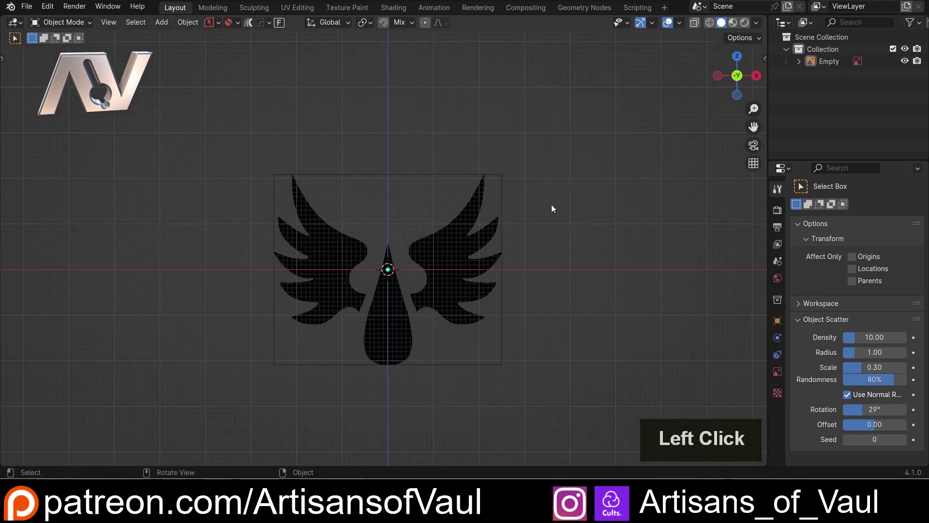
left_click(494, 221)
middle_click_drag(494, 222, 518, 216)
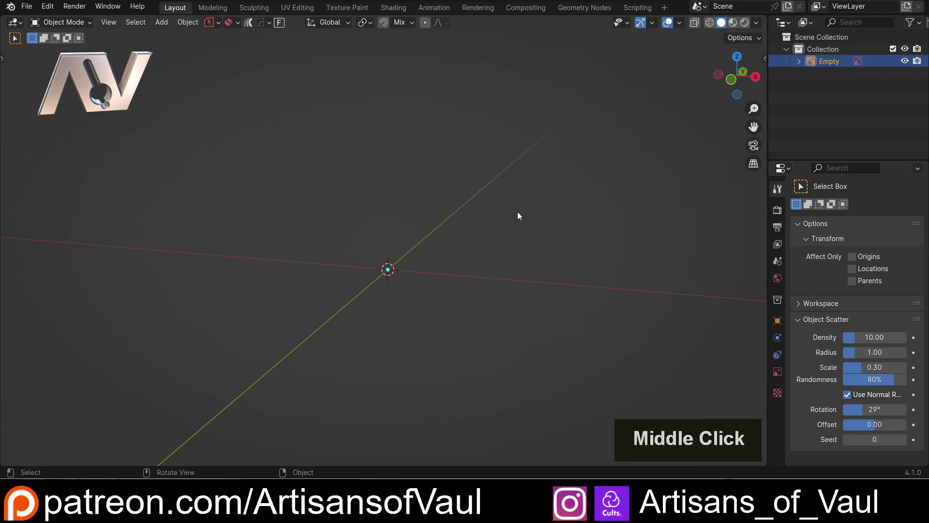
left_click(820, 62)
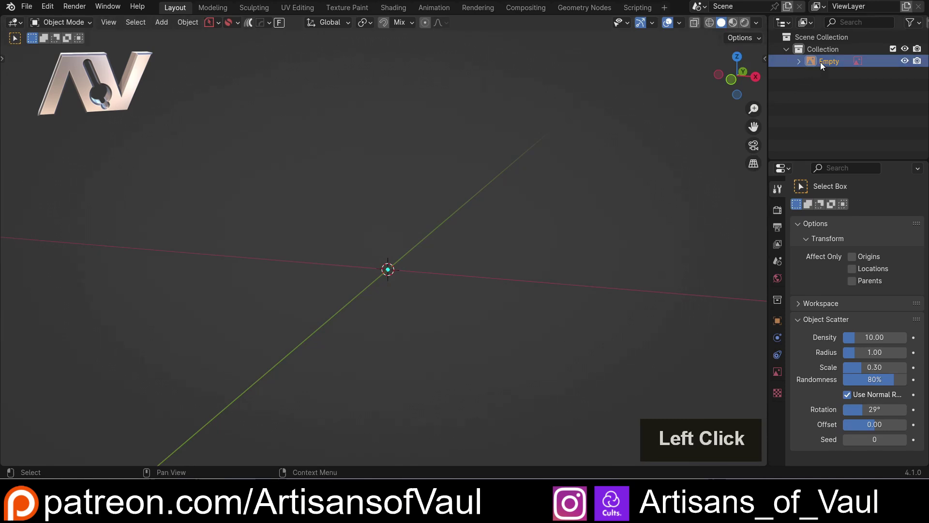
key("Delete")
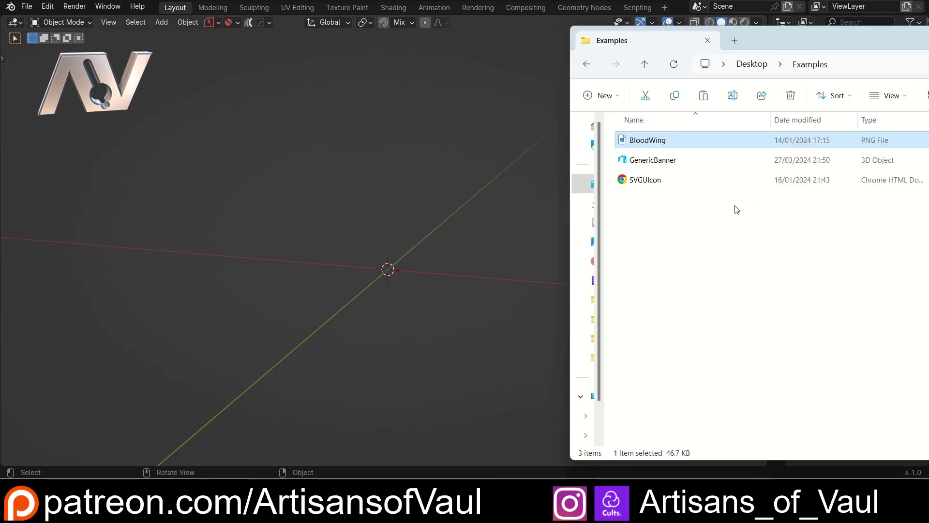
Drag-drop SVGUIcon.svg into the scene and import it with the scale value 10.
key("alt+Tab")
left_click_drag(652, 185, 388, 227)
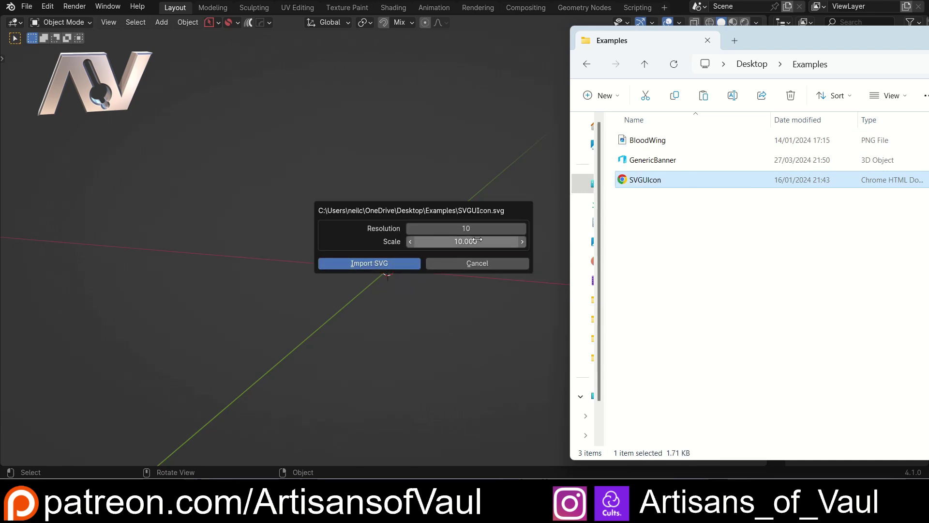
left_click(474, 239)
type("10")
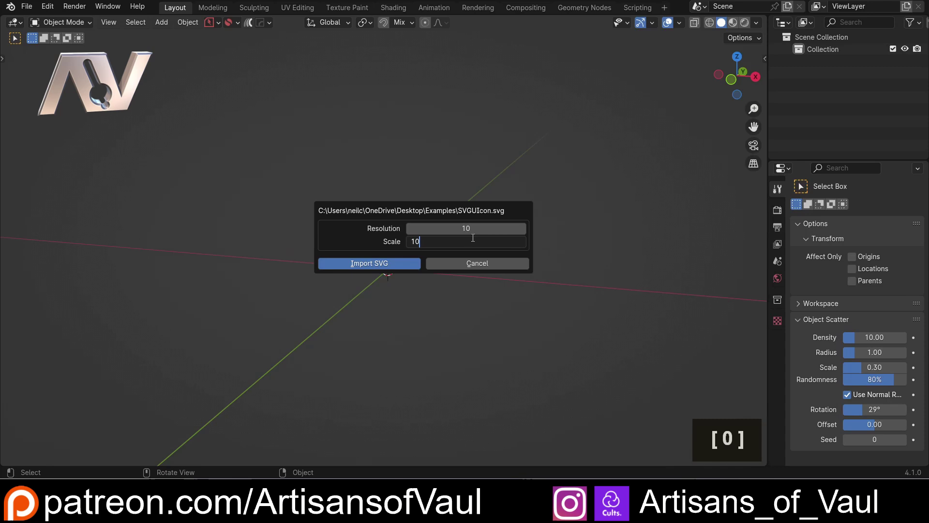
left_click(401, 264)
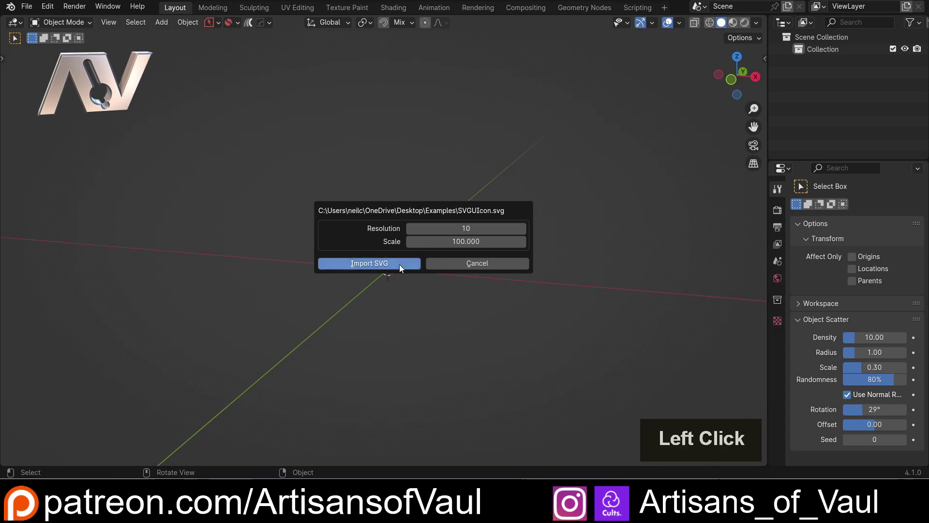
Inspect the horseshoe symbol and convert the grease pencil object to a Bézier curve.
scroll(406, 225, "down", 2)
middle_click_drag(406, 225, 391, 215)
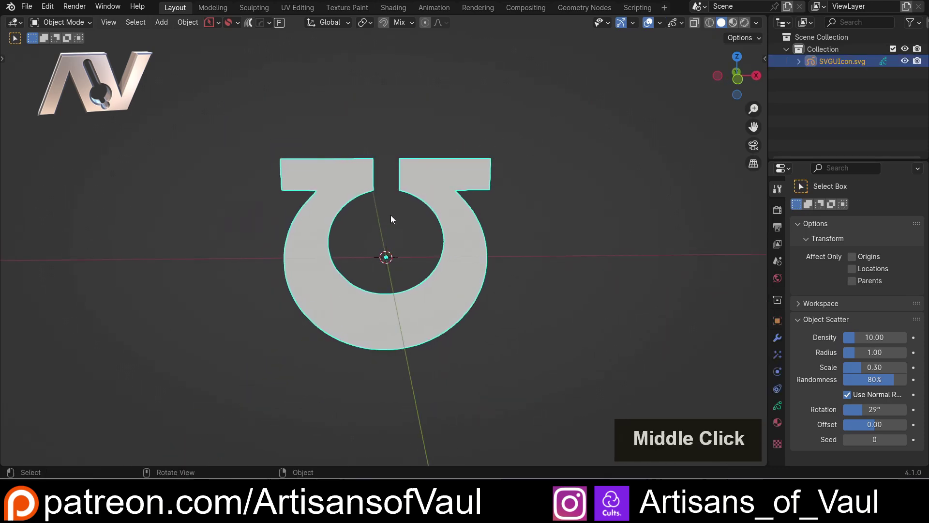
scroll(408, 172, "up", 3)
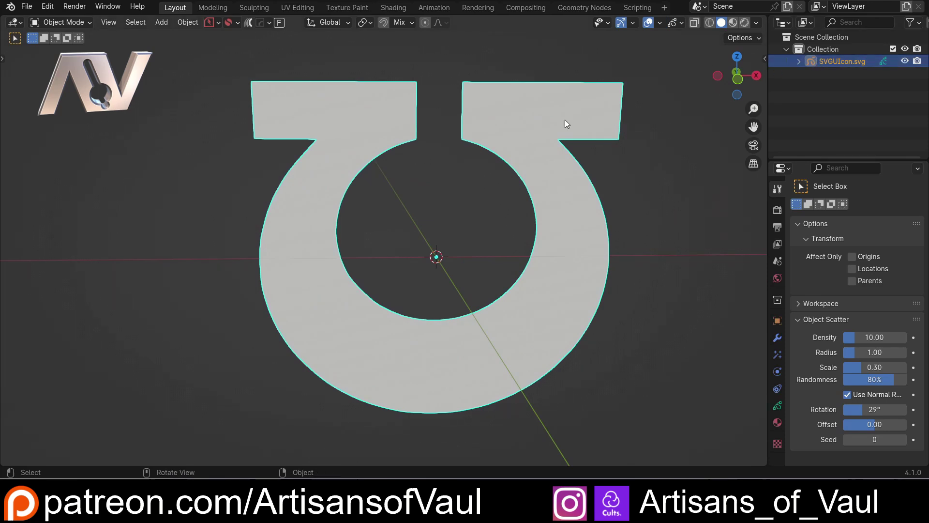
middle_click_drag(573, 117, 532, 135)
scroll(510, 147, "down", 2)
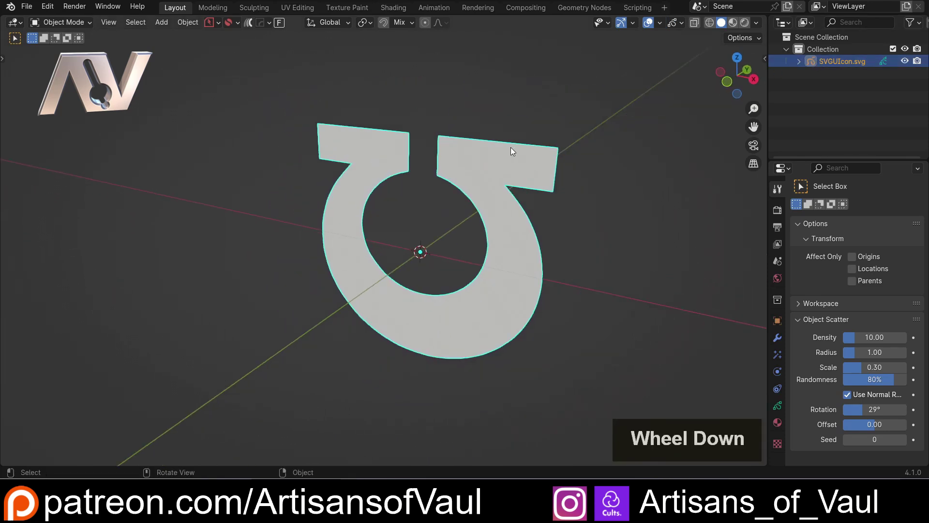
scroll(437, 145, "up", 2)
mouse_move(437, 145)
middle_mouse_down()
mouse_move(562, 126)
mouse_move(550, 141)
mouse_move(427, 145)
middle_mouse_up()
scroll(475, 139, "down", 1)
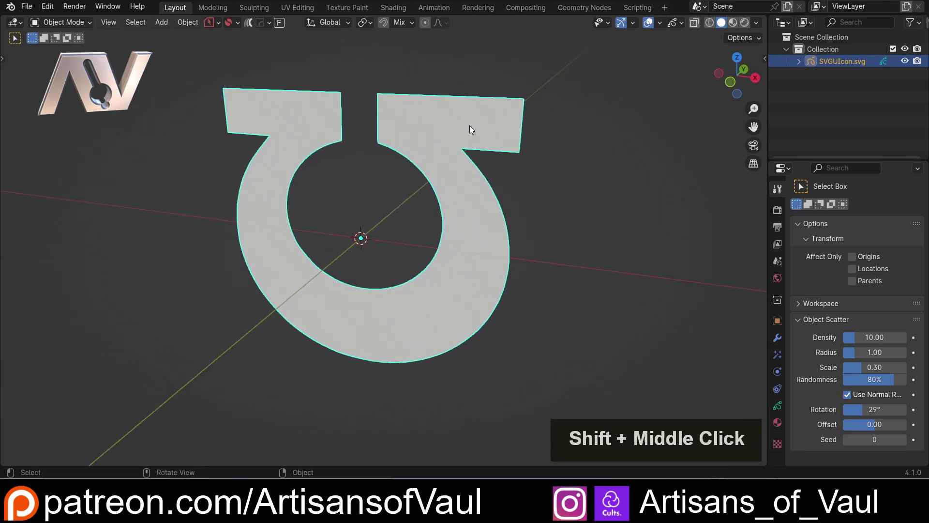
right_click(470, 126)
mouse_move(447, 162)
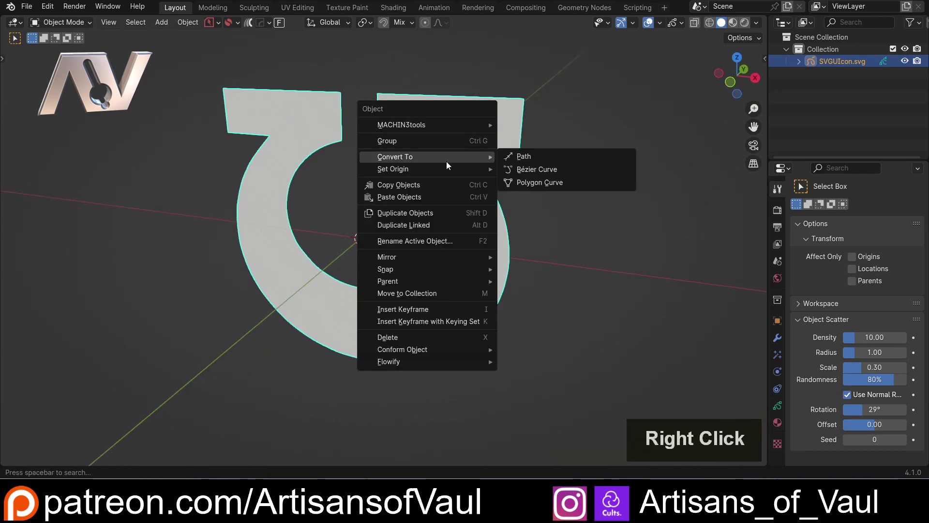
left_click(549, 168)
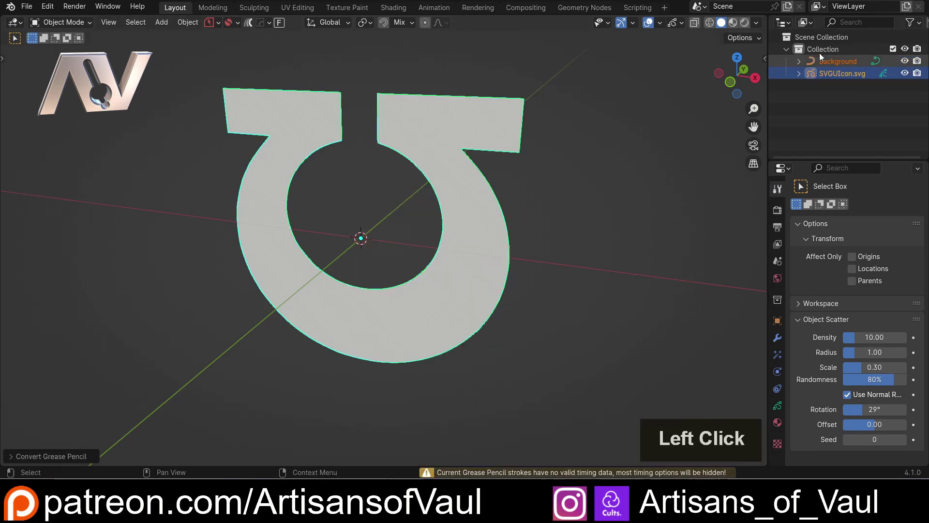
Hide SVGUIcon.svg and convert the Background curve into a mesh.
left_click(905, 73)
left_click(492, 96)
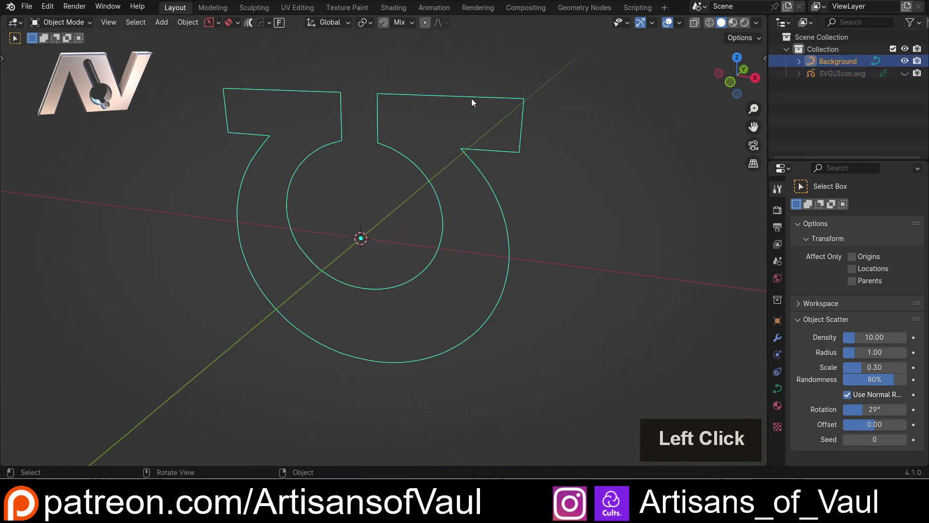
right_click(473, 101)
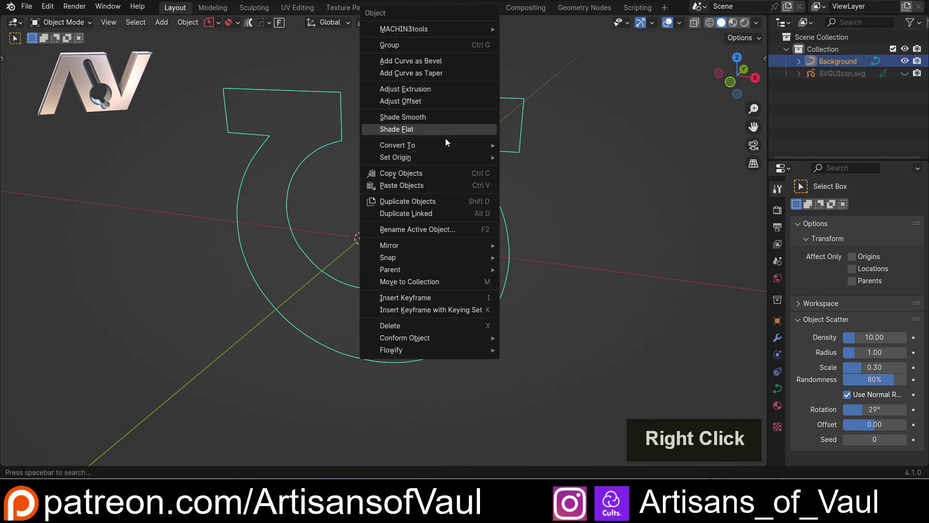
mouse_move(441, 145)
left_click(524, 158)
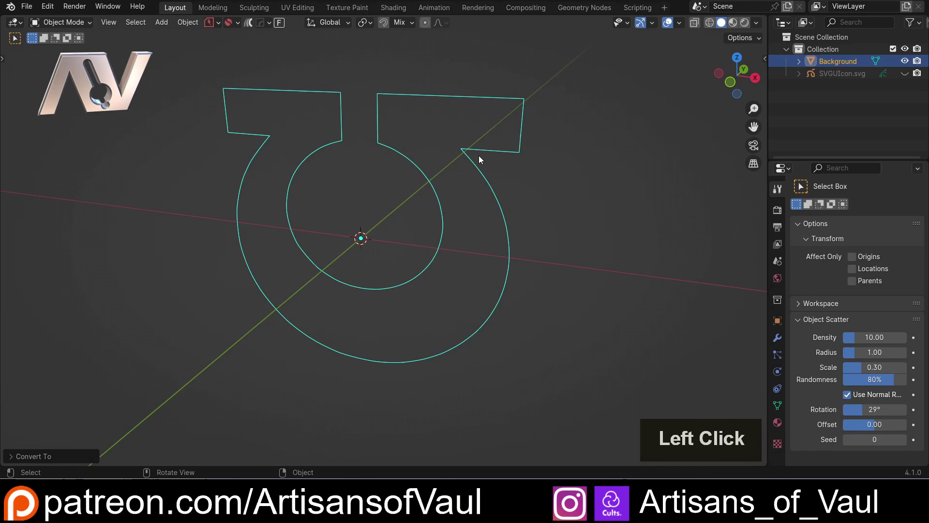
In Edit Mode, select the whole Background outline and fill it with a face.
key("Tab")
middle_click_drag(345, 151, 404, 136)
key("a")
key("f")
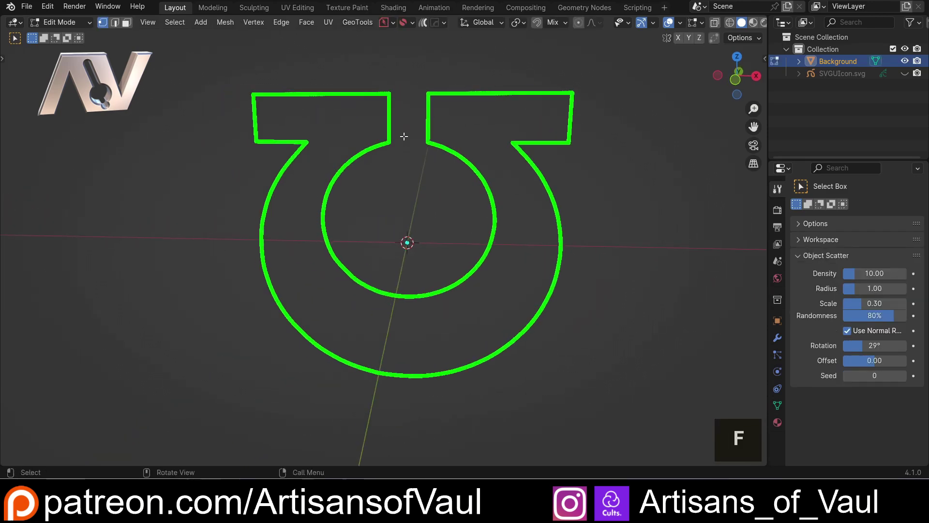
key("Tab")
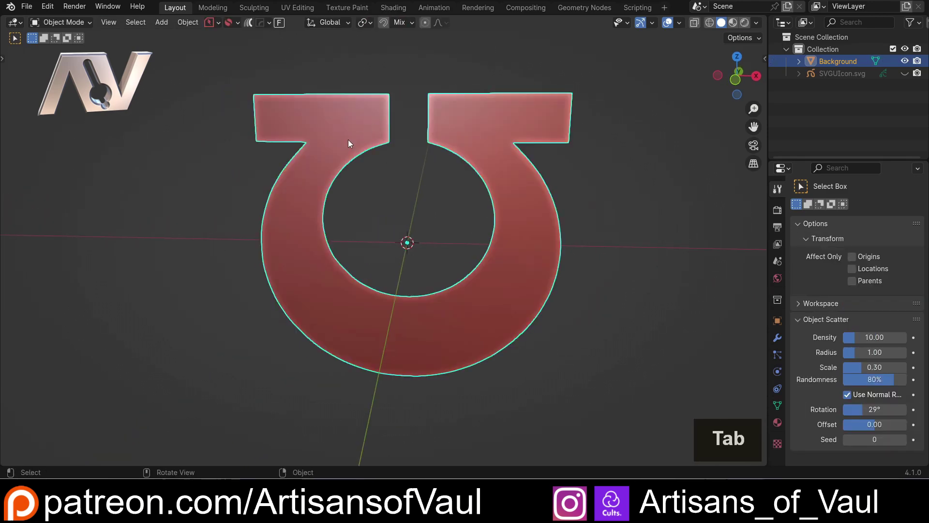
Inspect the filled red horseshoe close up in Edit Mode, then return to Object Mode.
middle_click_drag(347, 140, 505, 158)
scroll(460, 144, "up", 2)
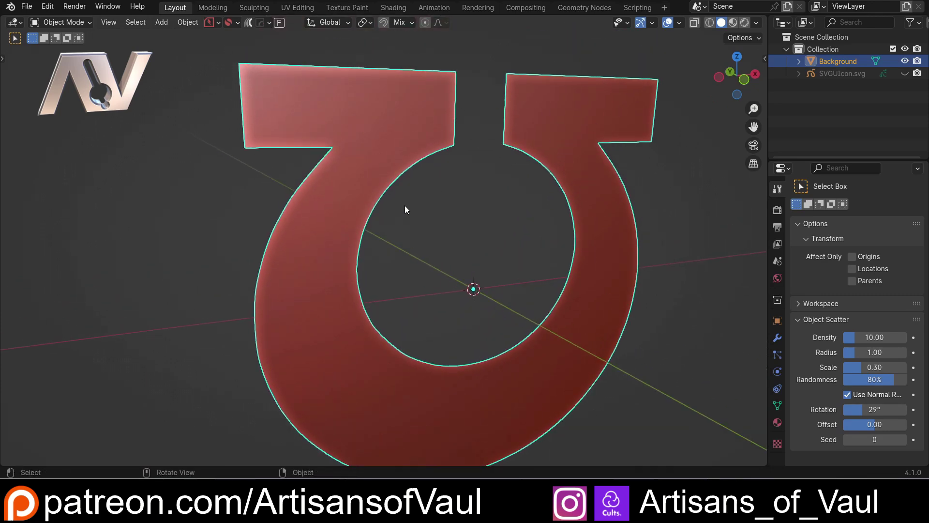
key("Tab")
middle_click_drag(337, 200, 465, 158, "shift")
scroll(464, 159, "down", 5)
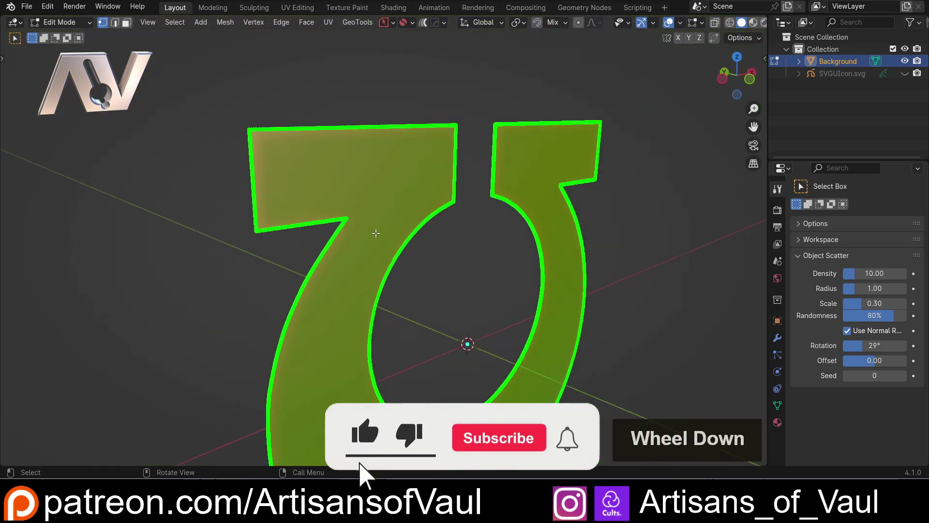
middle_click_drag(549, 176, 360, 155)
key("Tab")
left_click(362, 99)
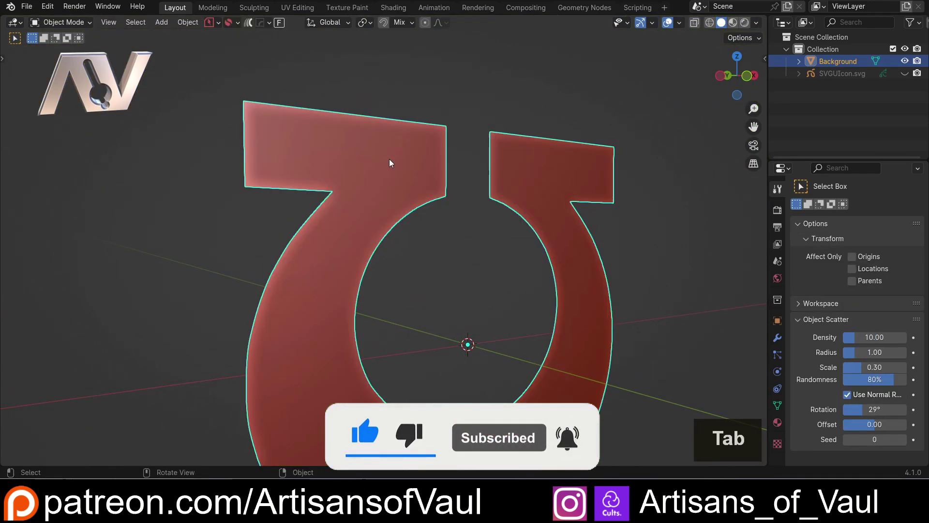
Delete Background and import SVGUIcon.svg through File > Import > Scalable Vector Graphics.
key("Delete")
left_click(20, 7)
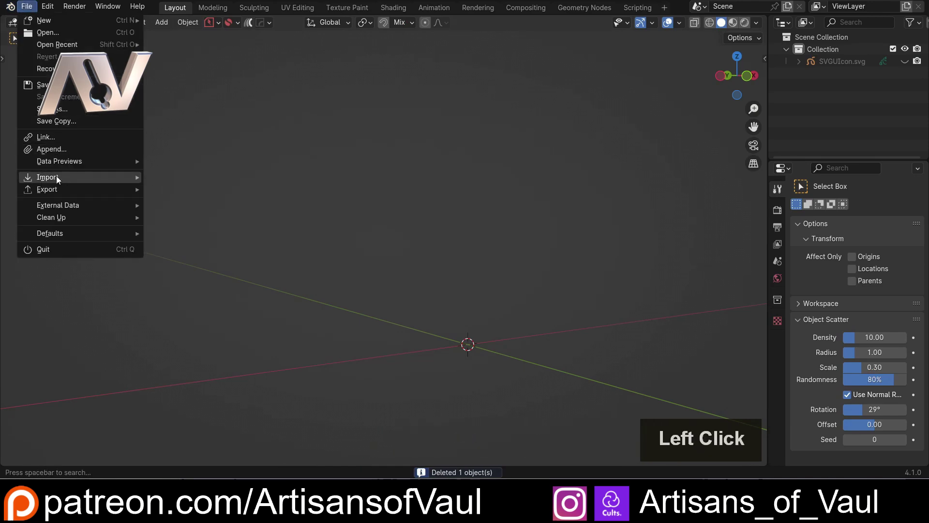
mouse_move(57, 177)
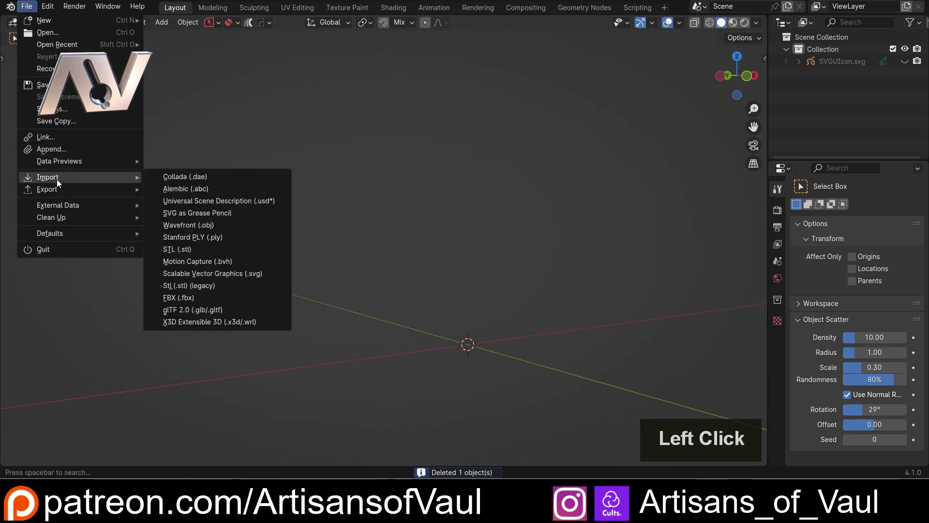
left_click(190, 274)
left_click(660, 383)
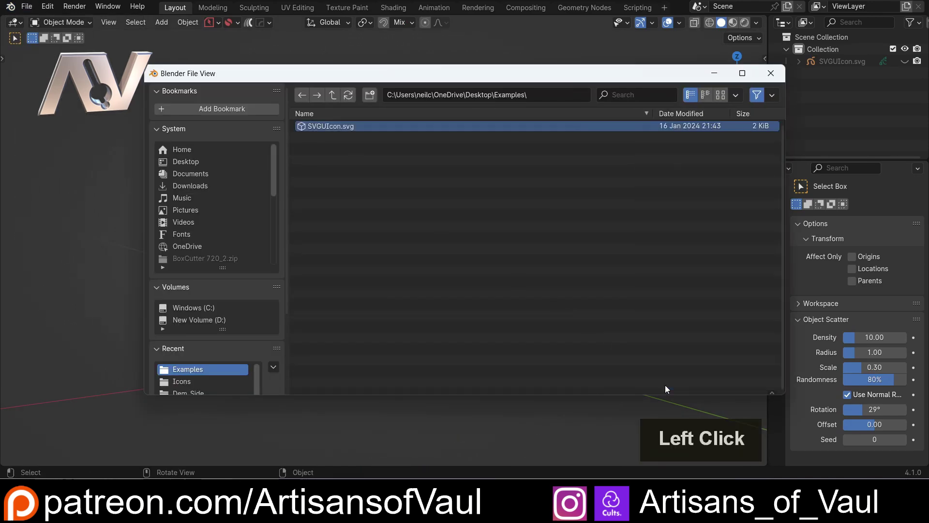
Select the imported Path 1 and scale it up roughly 10.65 times.
scroll(504, 287, "up", 3)
middle_click_drag(504, 288, 387, 204, "shift")
scroll(310, 154, "up", 2)
key("a")
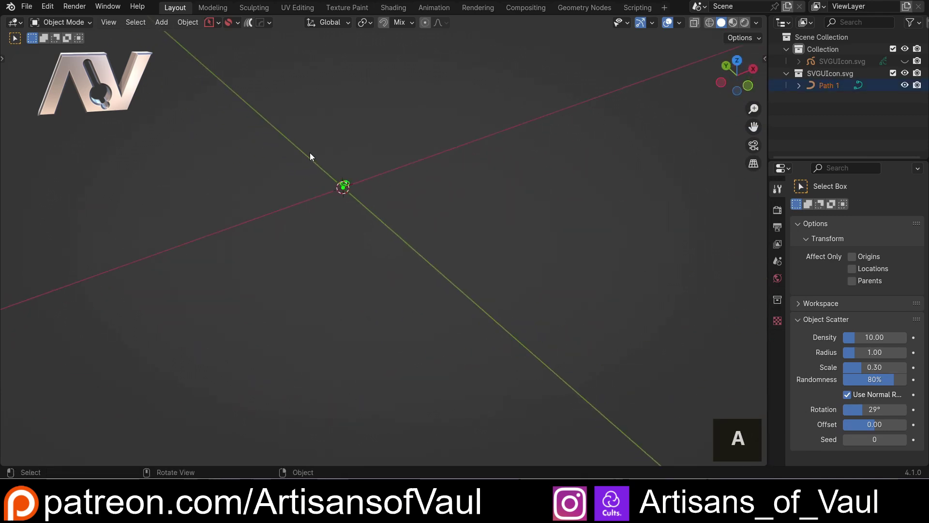
key("s")
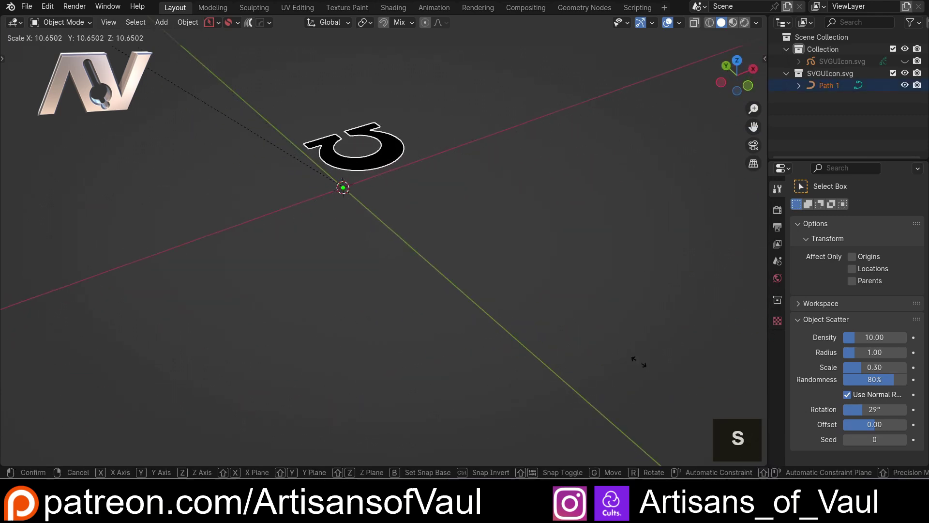
left_click(53, 271)
middle_click_drag(508, 242, 435, 263)
Convert Path 1 to a mesh and remove its SVGMat material slot.
scroll(436, 263, "up", 3)
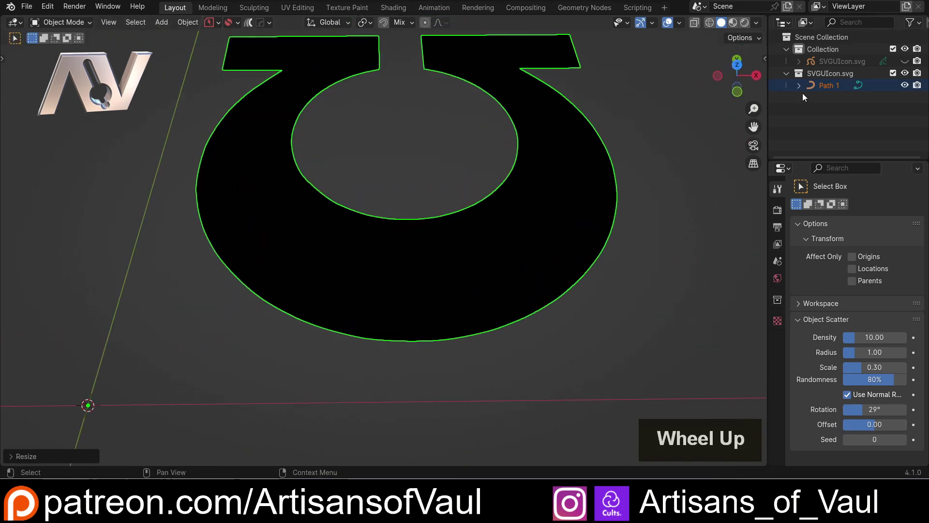
left_click(815, 85)
left_click(778, 388)
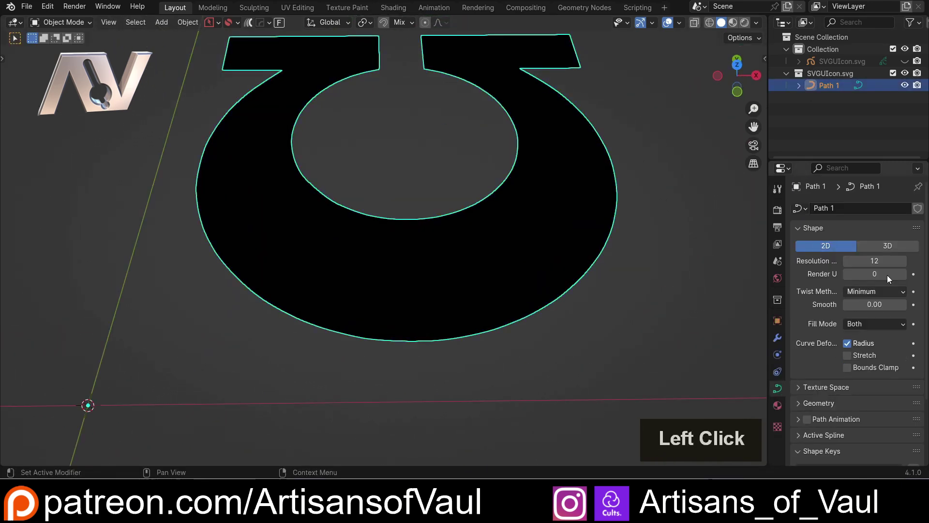
right_click(556, 219)
mouse_move(557, 220)
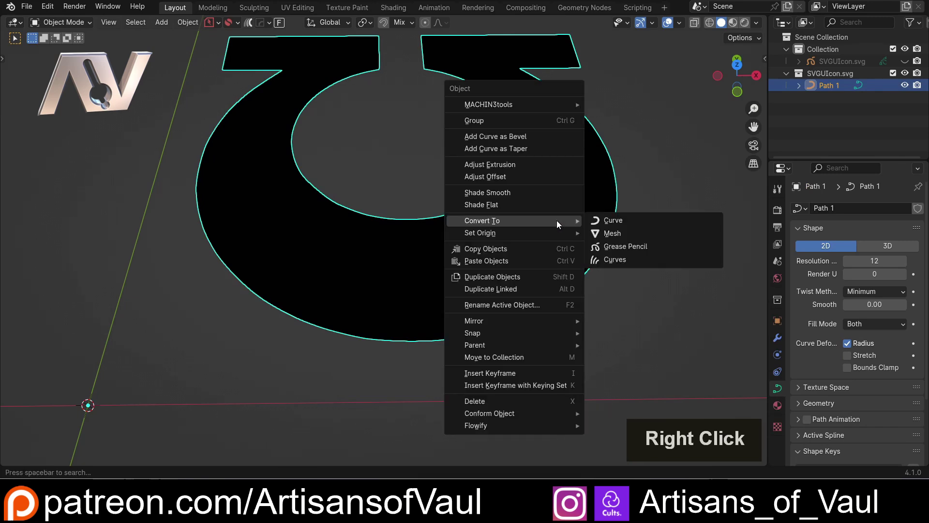
left_click(612, 234)
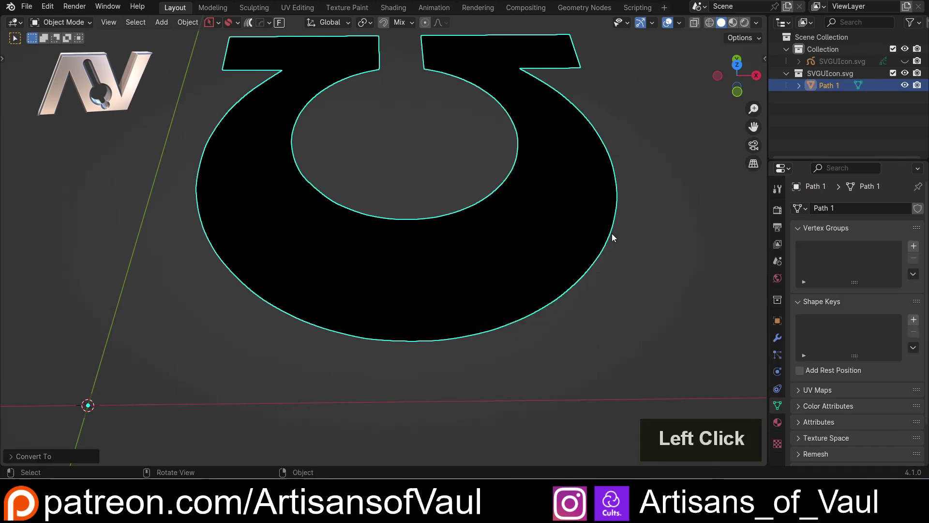
middle_click_drag(612, 234, 547, 257, "shift")
left_click(778, 422)
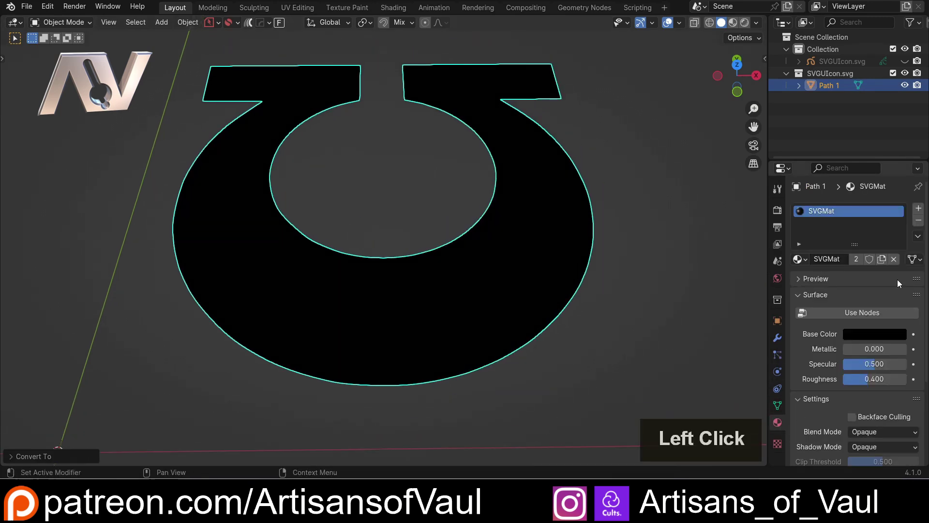
left_click(918, 220)
Inspect the triangulated horseshoe faces of Path 1 in Edit Mode.
key("Tab")
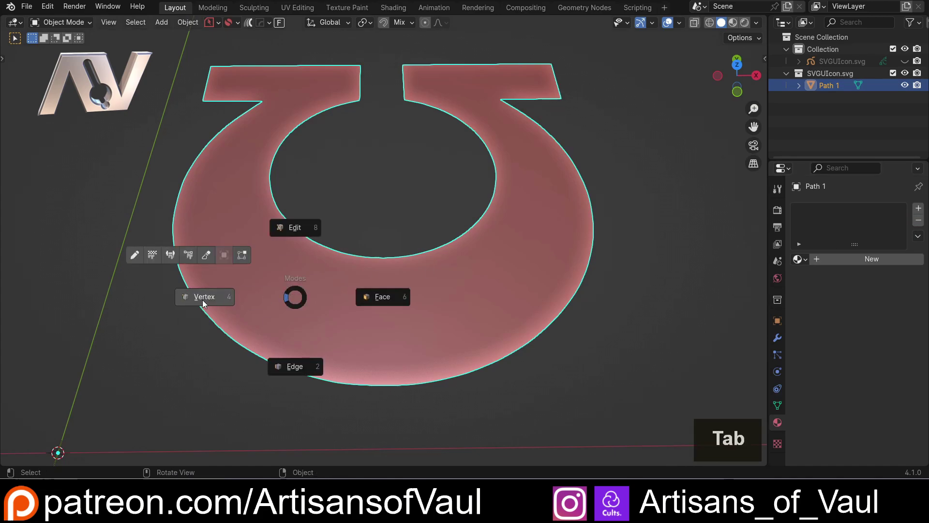
middle_click_drag(339, 300, 319, 306)
scroll(290, 220, "up", 5)
middle_click_drag(291, 220, 285, 259)
scroll(285, 259, "down", 5)
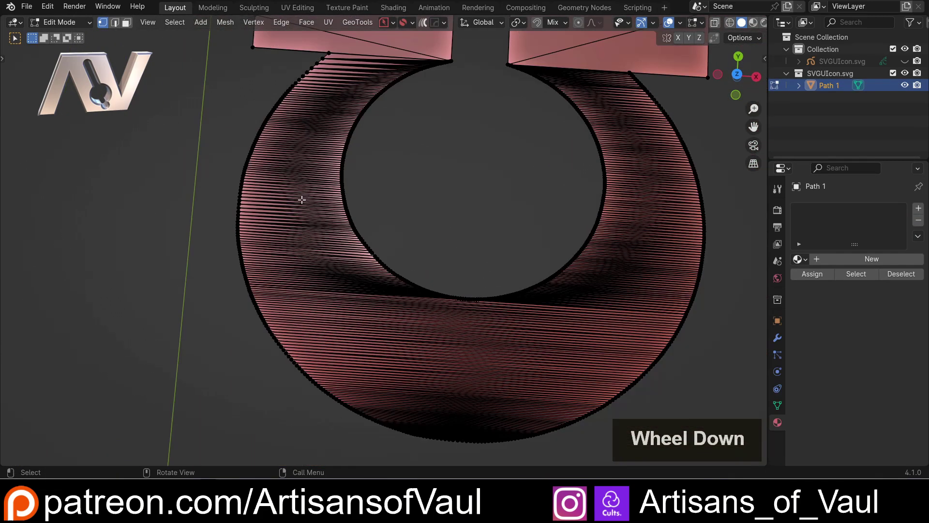
middle_click_drag(301, 197, 301, 357, "shift")
scroll(347, 257, "up", 5)
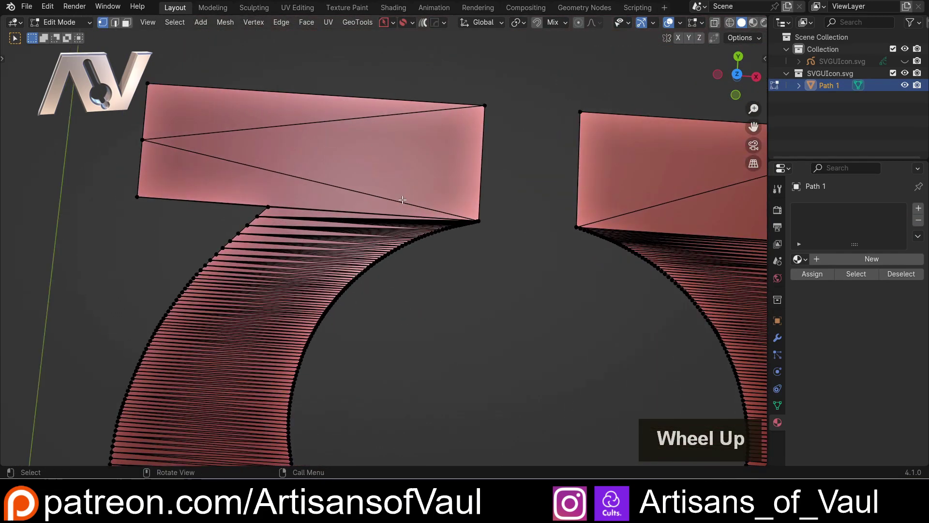
scroll(303, 170, "down", 5)
middle_click_drag(416, 358, 404, 213, "shift")
key("Tab")
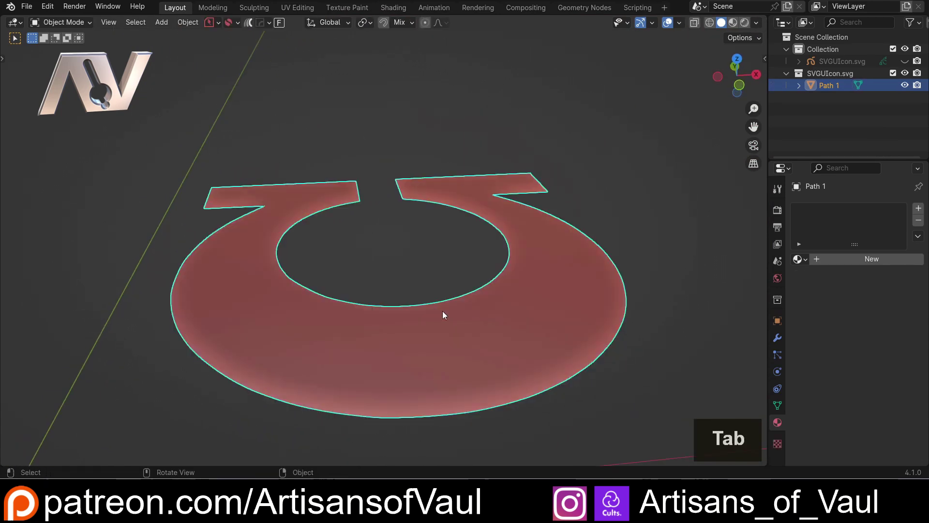
middle_click_drag(442, 311, 424, 335)
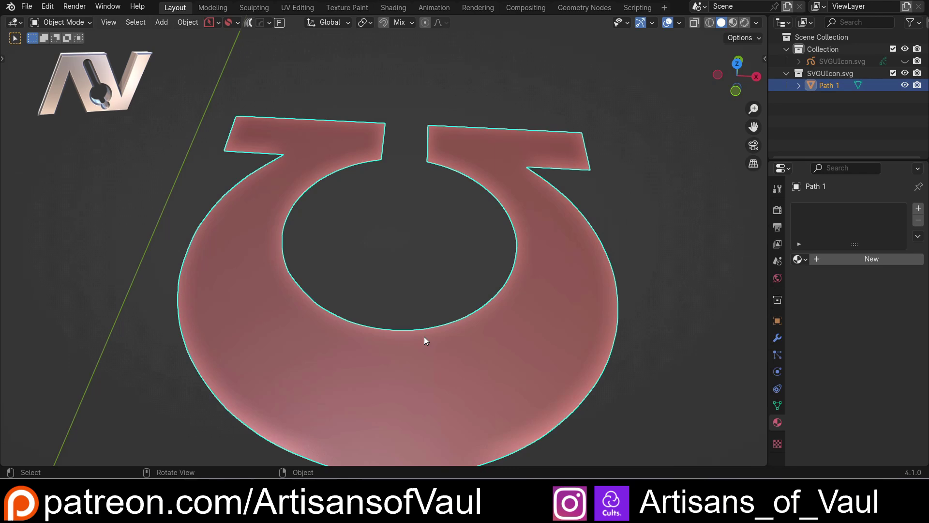
middle_click_drag(424, 337, 397, 291, "shift")
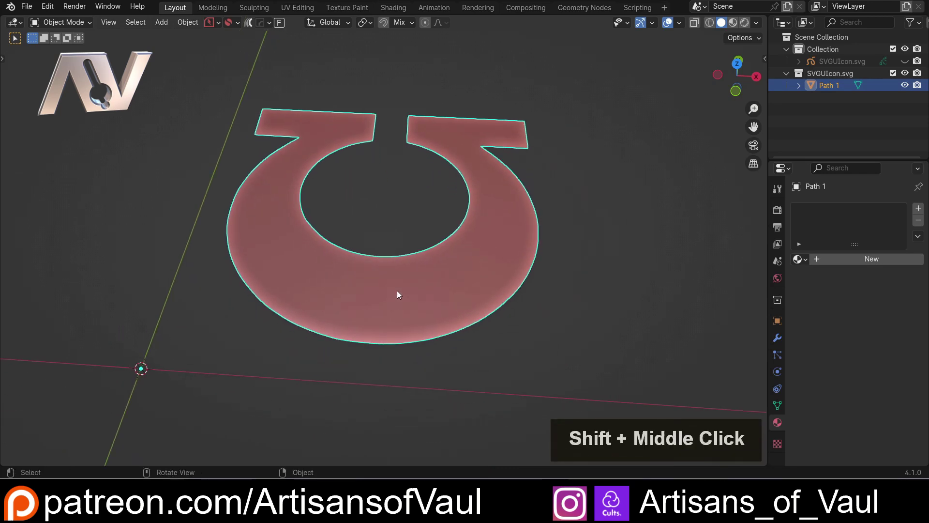